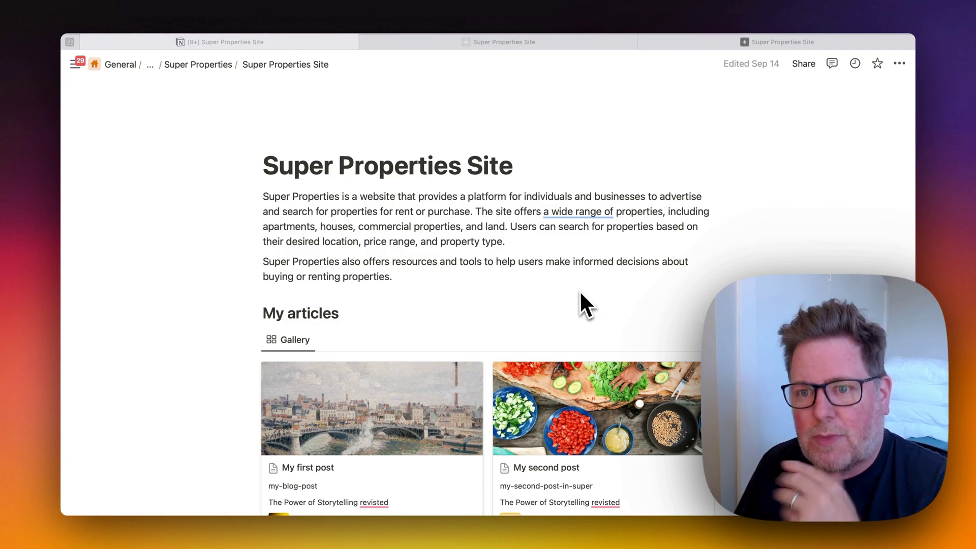
- Scroll down the Super Properties Site page to the My articles gallery
{"action": "scroll", "coordinate": [581, 294], "scroll_direction": "down", "scroll_amount": 2}
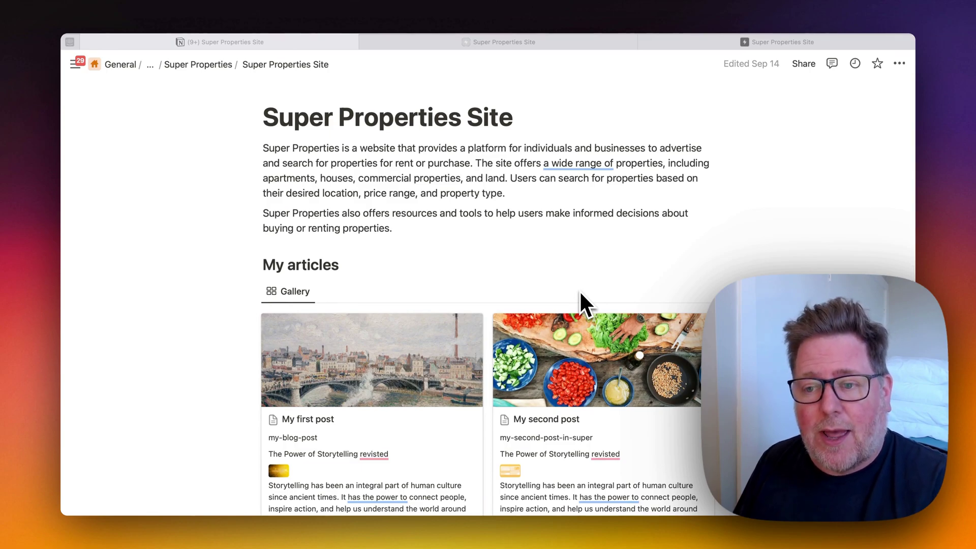
{"action": "scroll", "coordinate": [581, 294], "scroll_direction": "down", "scroll_amount": 1}
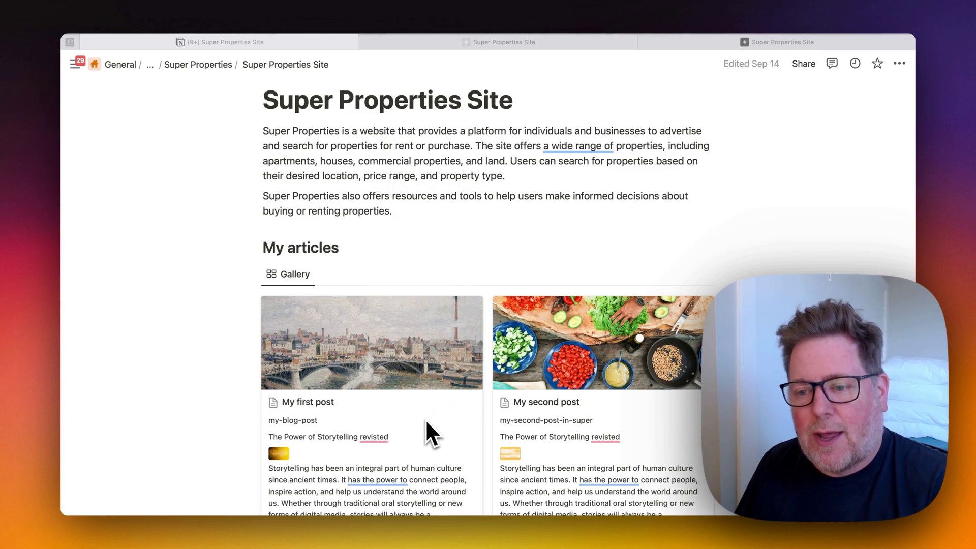
- Preview the My first post page's properties, close it, and scroll down to the gallery
{"action": "left_click", "coordinate": [411, 370]}
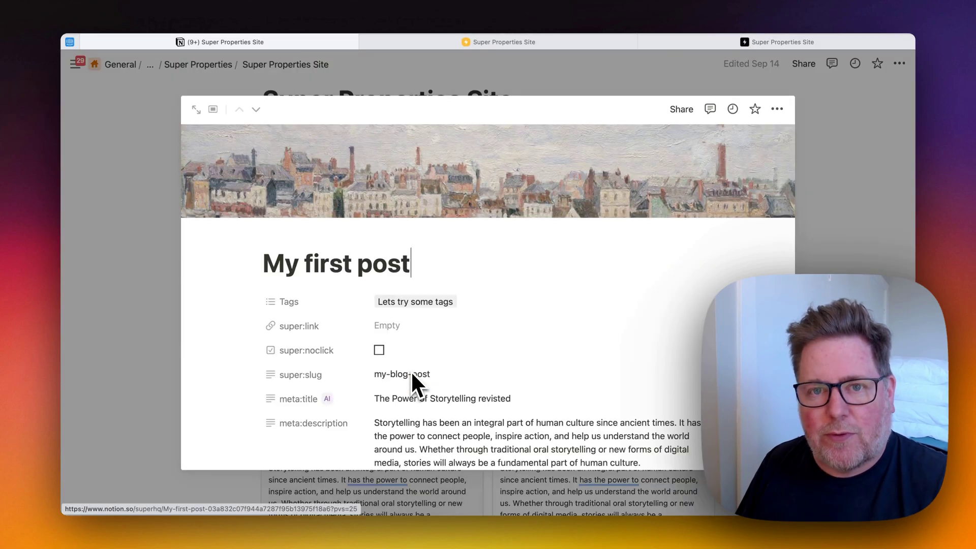
{"action": "scroll", "coordinate": [505, 361], "scroll_direction": "down", "scroll_amount": 2}
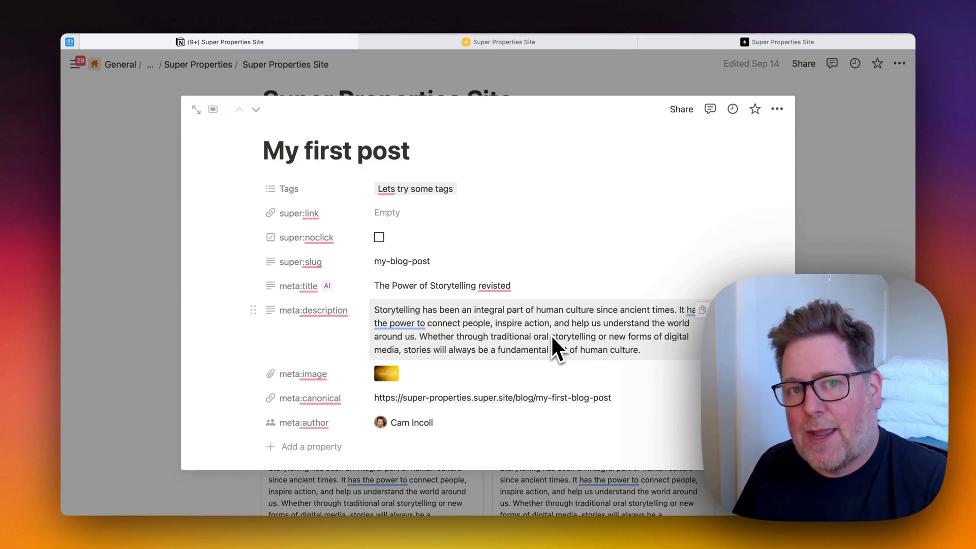
{"action": "left_click", "coordinate": [850, 230]}
{"action": "scroll", "coordinate": [610, 330], "scroll_direction": "down", "scroll_amount": 5}
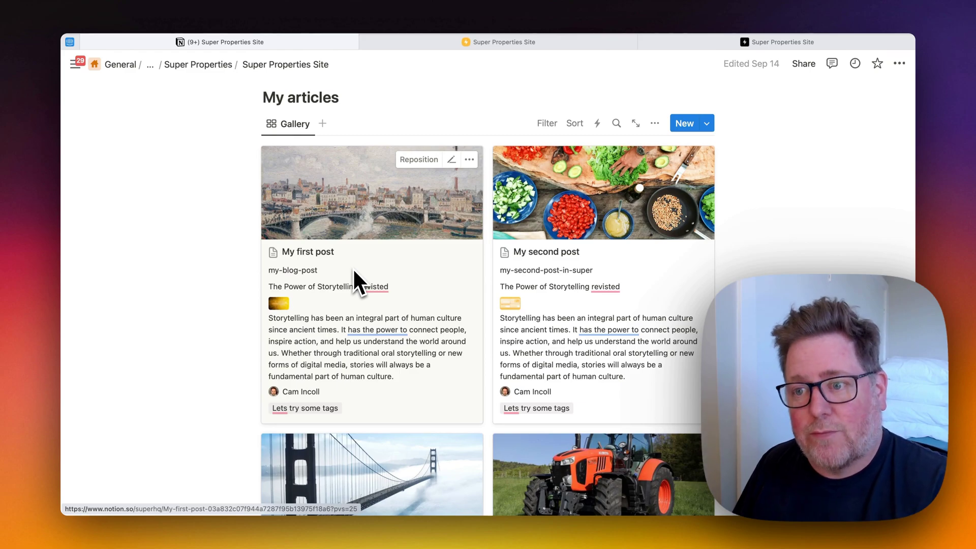
- Switch to the Super dashboard and scroll through the site preview's four post cards
{"action": "left_click", "coordinate": [457, 45]}
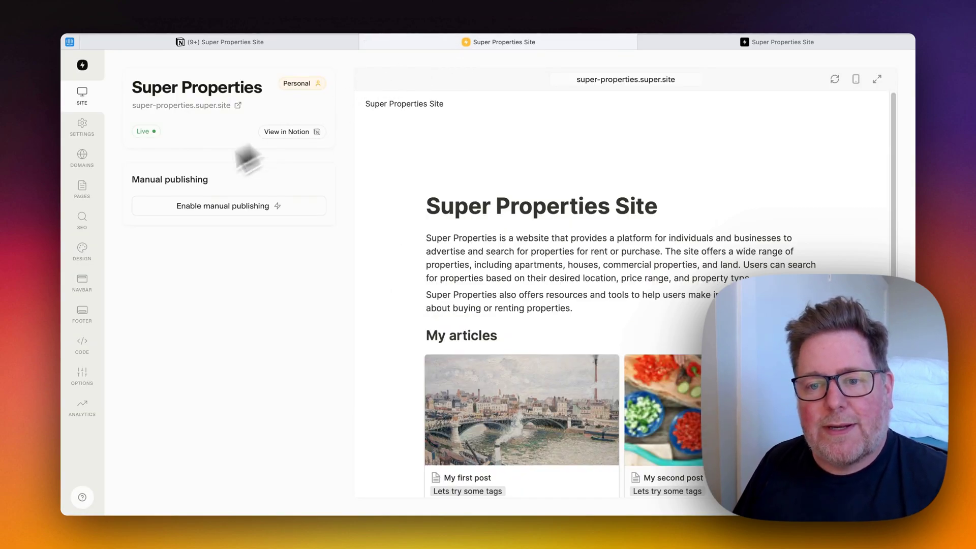
{"action": "mouse_move", "coordinate": [145, 204]}
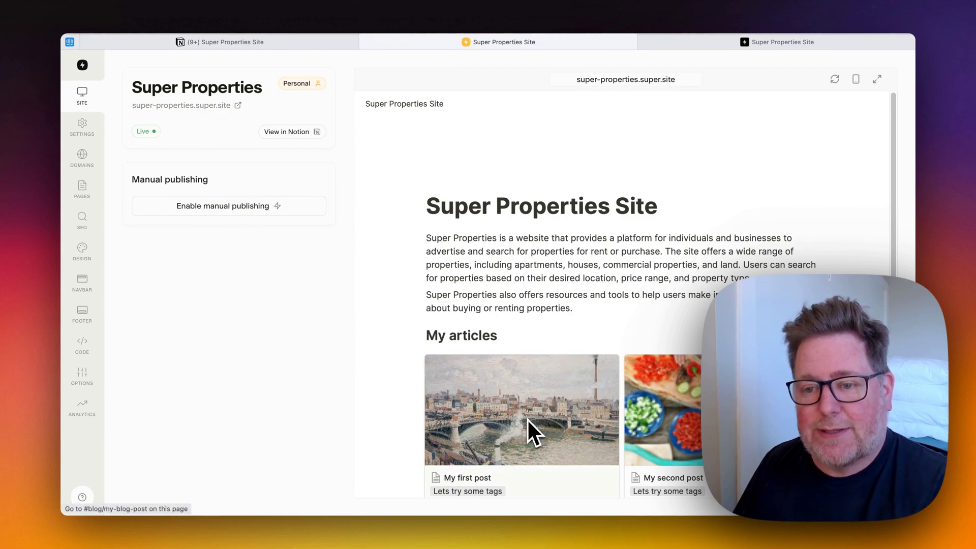
{"action": "scroll", "coordinate": [526, 419], "scroll_direction": "down", "scroll_amount": 3}
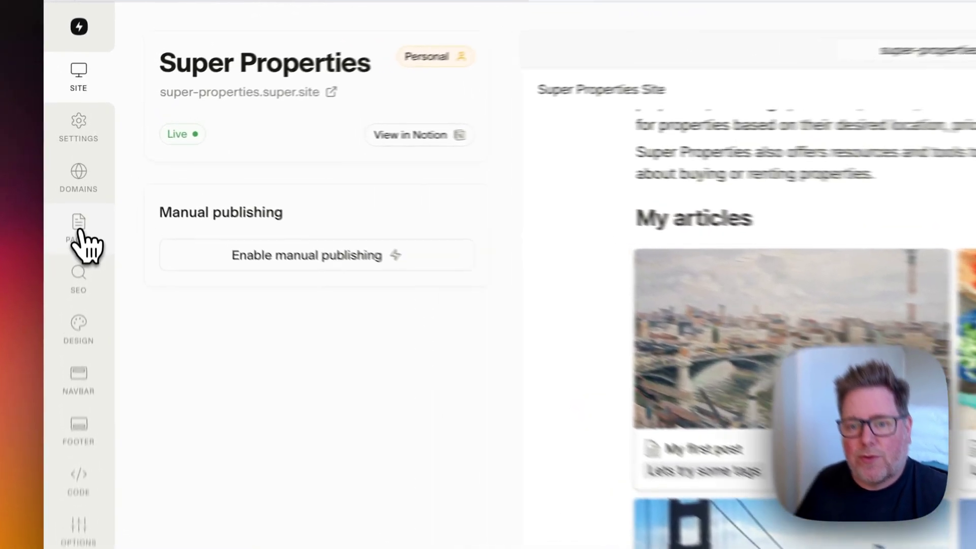
- Edit the home page so its Feed uses the Blog example - Gallery view, and save
{"action": "left_click", "coordinate": [82, 190]}
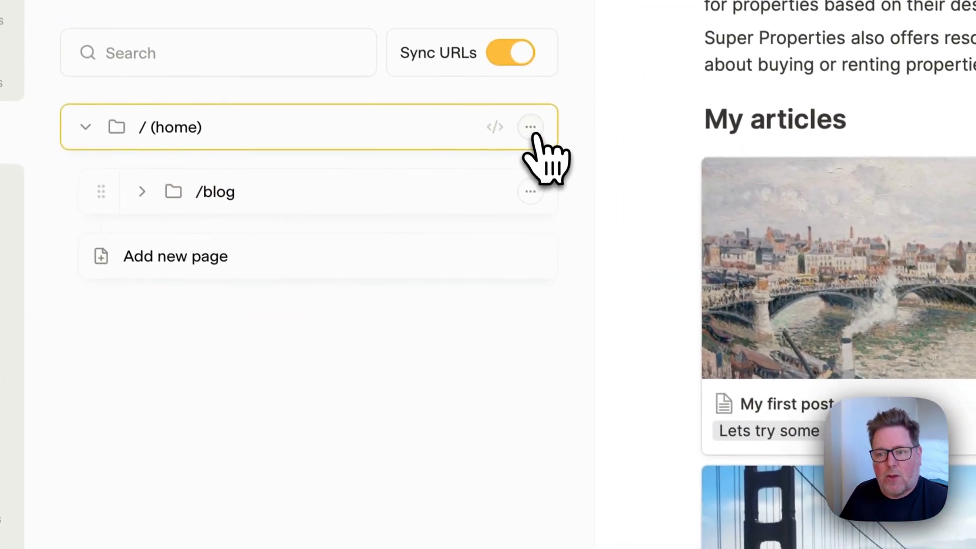
{"action": "left_click", "coordinate": [531, 128]}
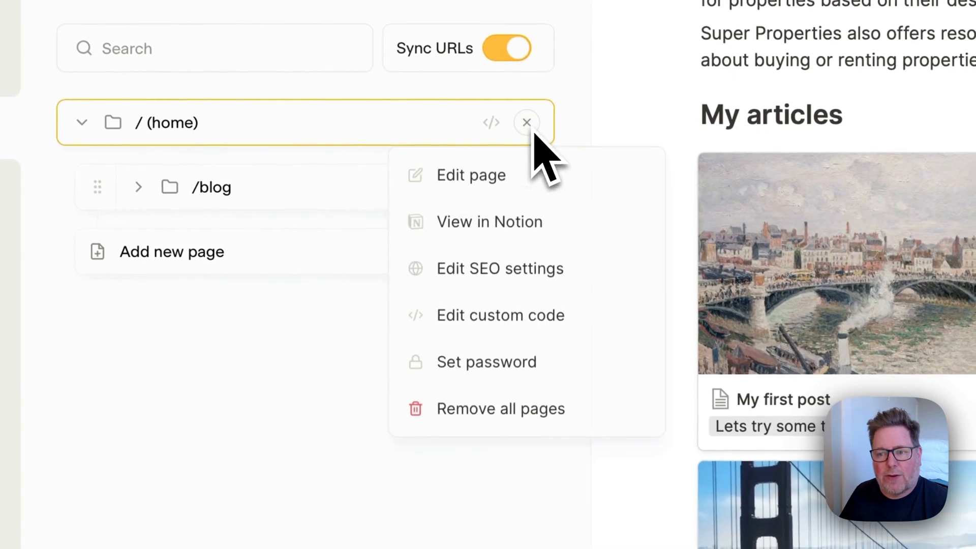
{"action": "left_click", "coordinate": [470, 185]}
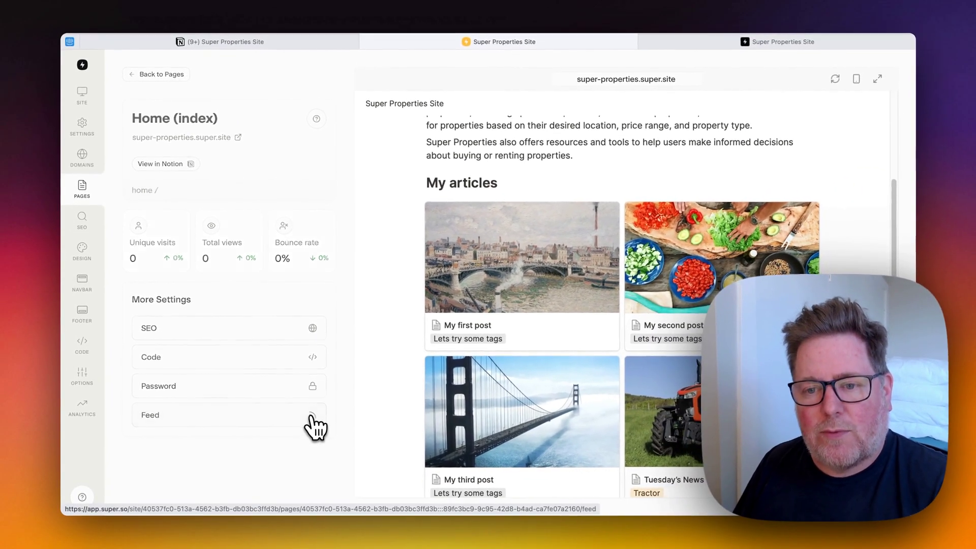
{"action": "left_click", "coordinate": [312, 417]}
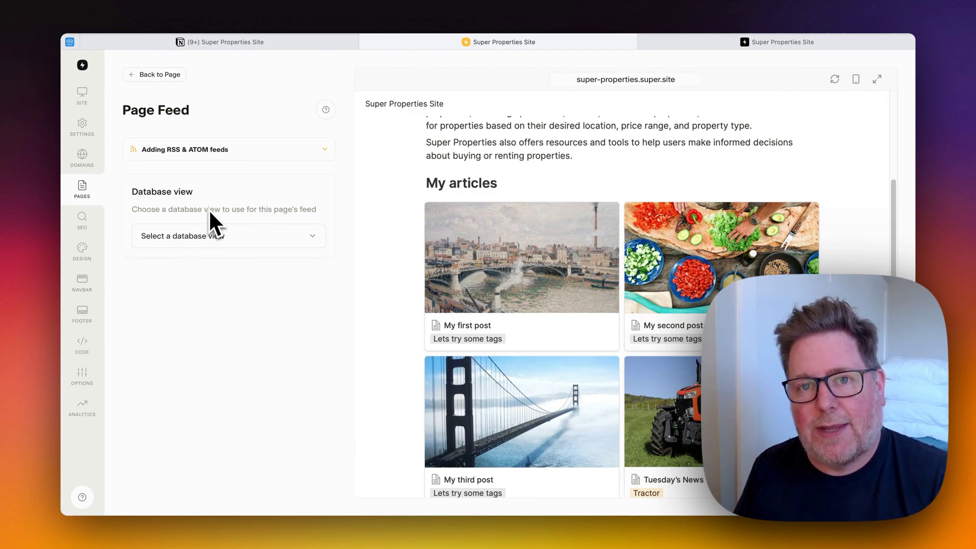
{"action": "left_click", "coordinate": [258, 244]}
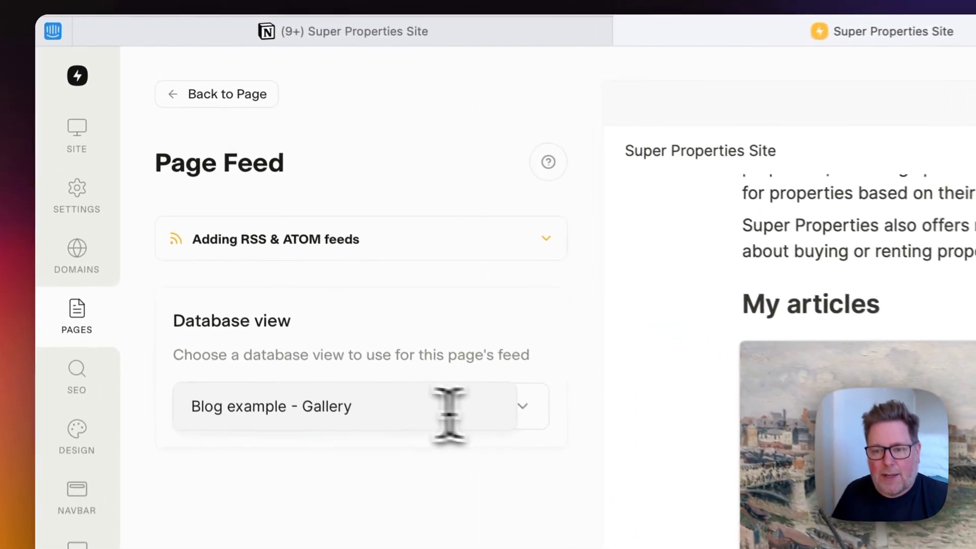
{"action": "left_click", "coordinate": [230, 420]}
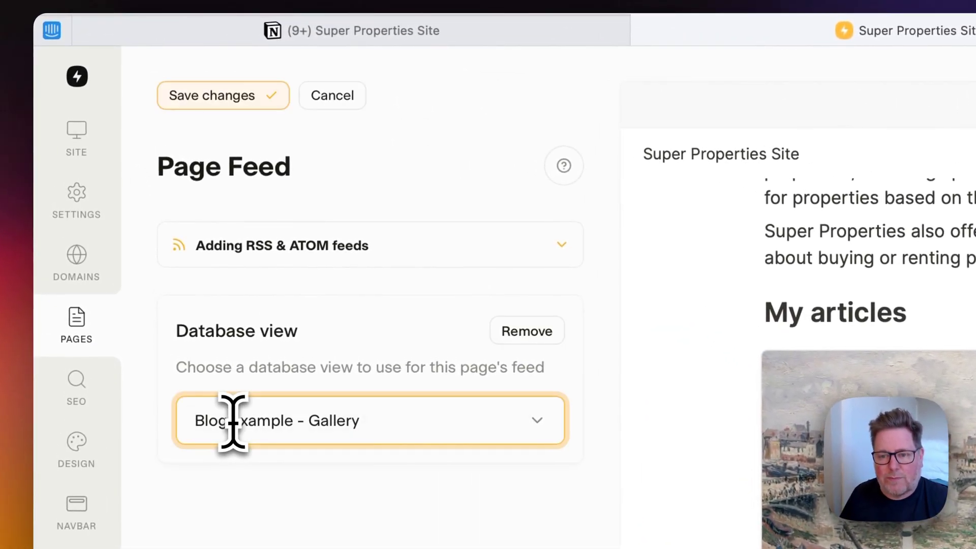
{"action": "left_click", "coordinate": [206, 97]}
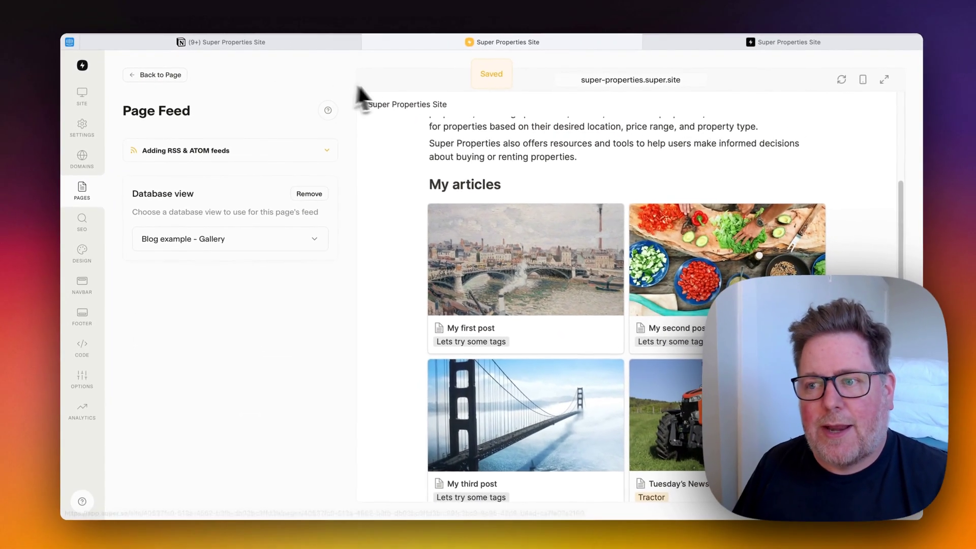
- Switch to the live Super Properties Site, scroll through its four posts, and reload it
{"action": "left_click", "coordinate": [780, 46]}
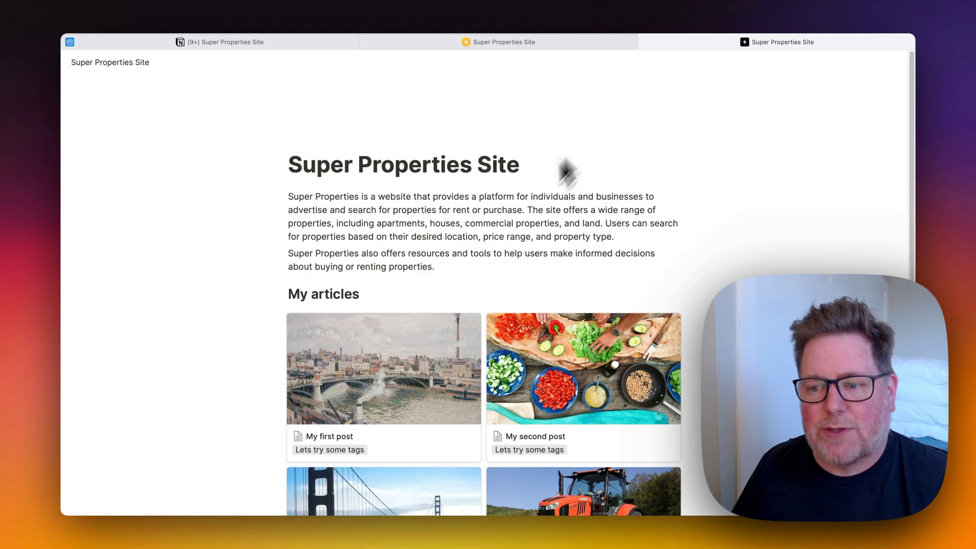
{"action": "scroll", "coordinate": [502, 231], "scroll_direction": "down", "scroll_amount": 1}
{"action": "scroll", "coordinate": [500, 228], "scroll_direction": "down", "scroll_amount": 1}
{"action": "scroll", "coordinate": [500, 228], "scroll_direction": "up", "scroll_amount": 1}
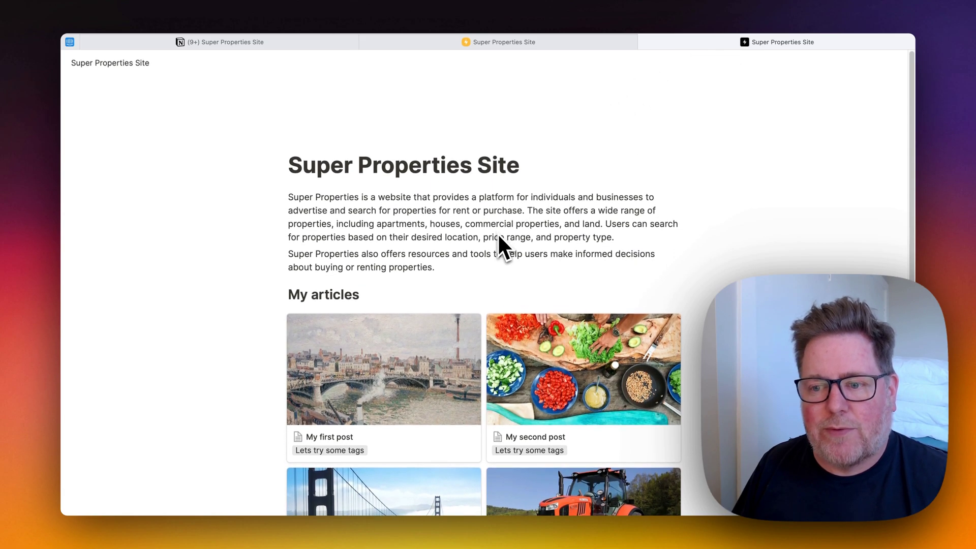
{"action": "scroll", "coordinate": [497, 233], "scroll_direction": "down", "scroll_amount": 5}
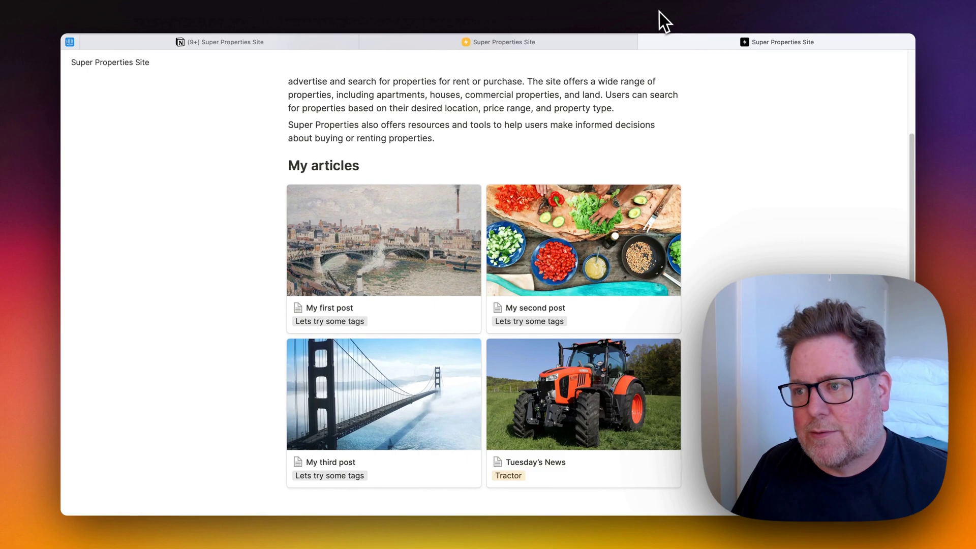
{"action": "key", "text": "super+r"}
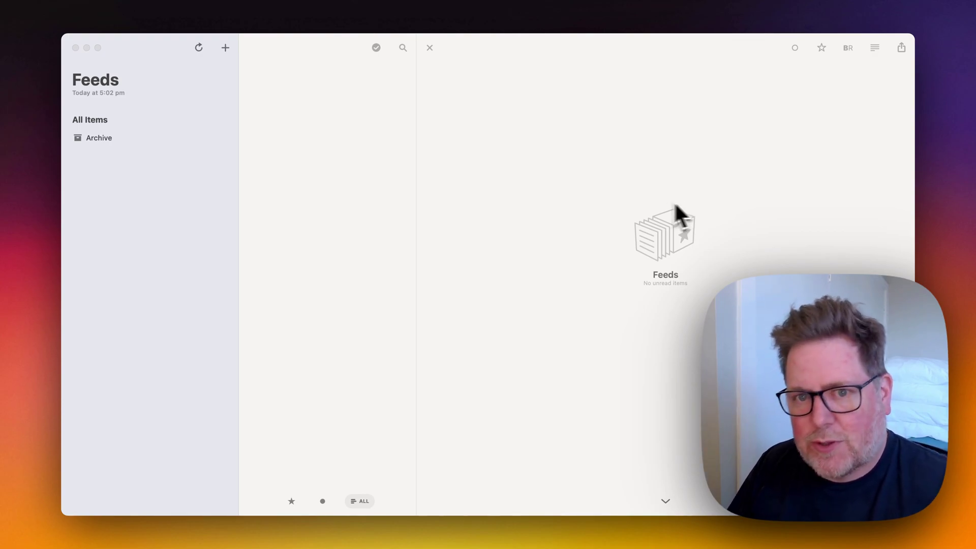
- Bring the Reeder window to the front
{"action": "left_click", "coordinate": [226, 48]}
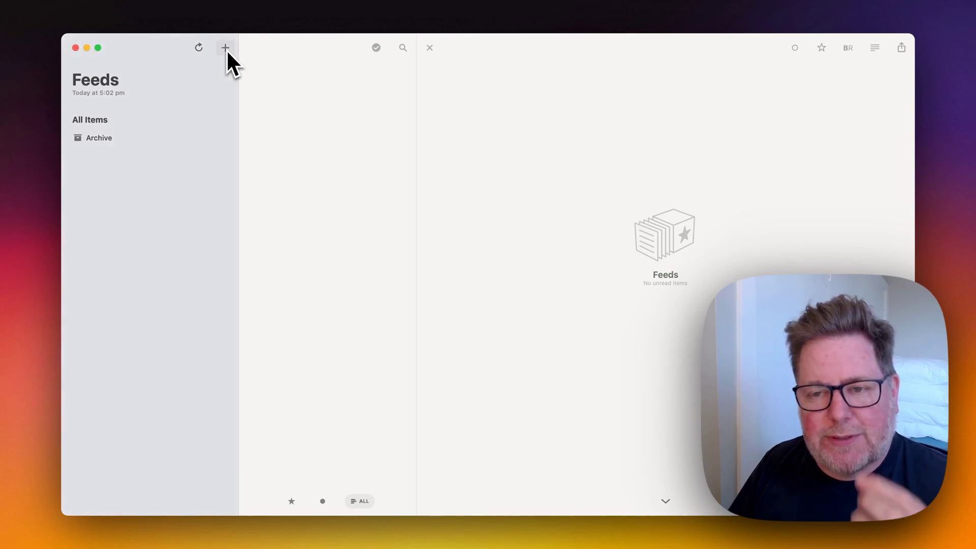
- Subscribe Reeder to the index.rss feed found at super-roperties.super.site
{"action": "left_click", "coordinate": [227, 49]}
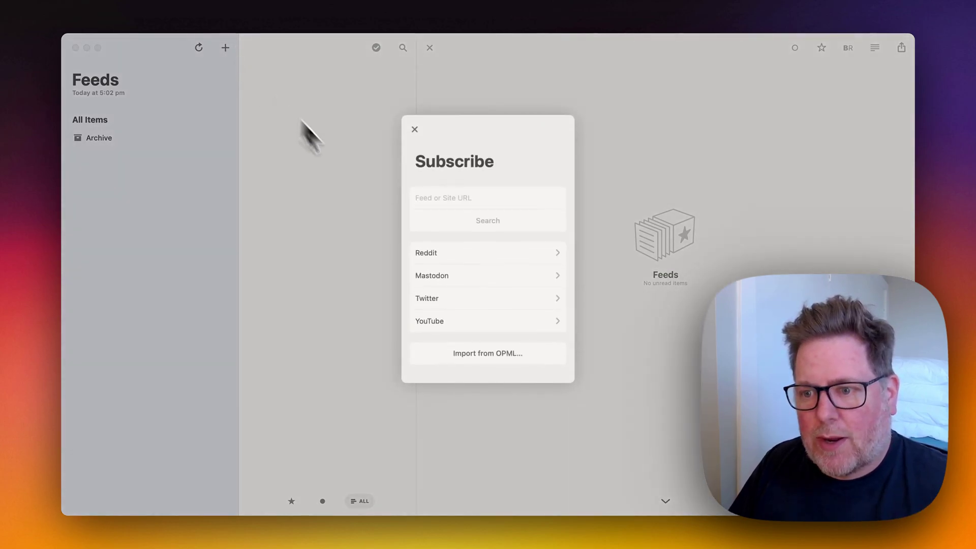
{"action": "left_click", "coordinate": [441, 203]}
{"action": "type", "text": "super-r"}
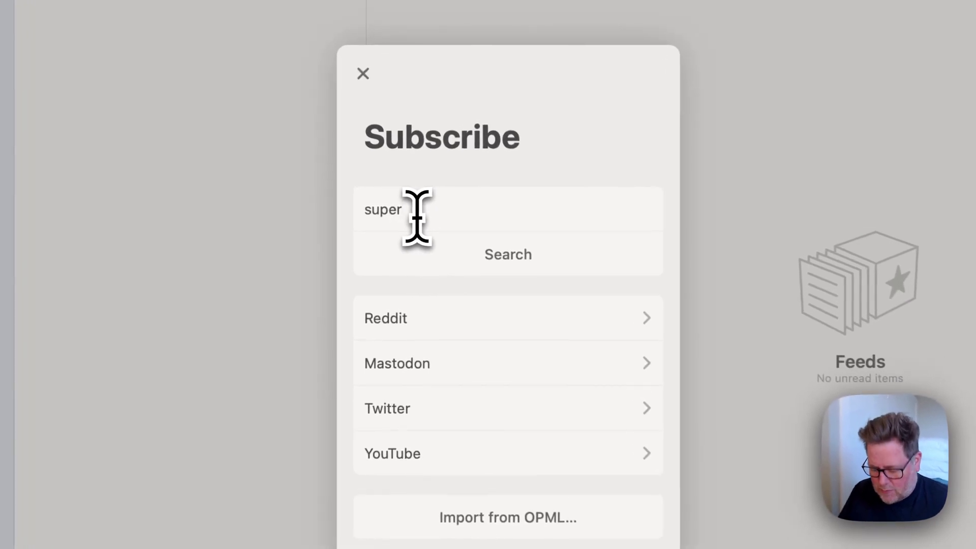
{"action": "type", "text": "opert"}
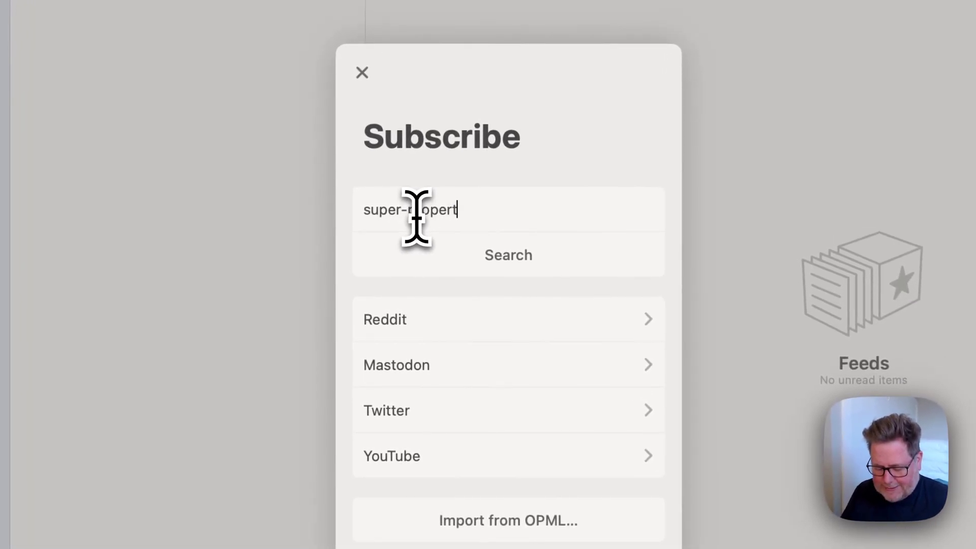
{"action": "type", "text": "ies.super.s"}
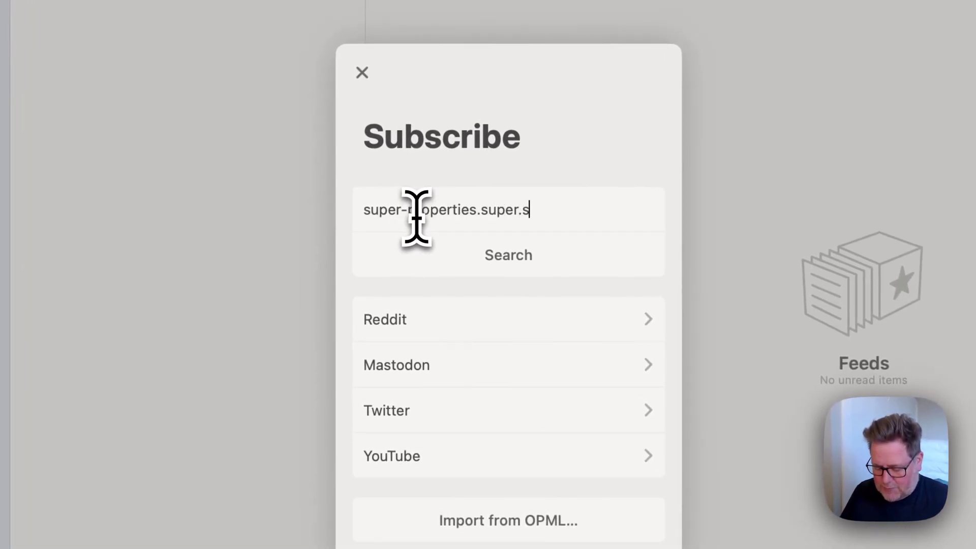
{"action": "type", "text": "ite"}
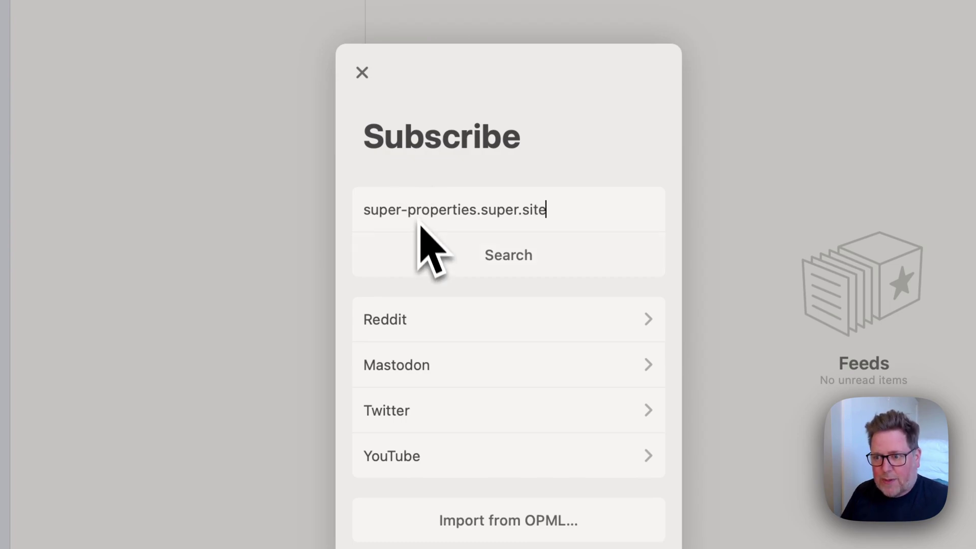
{"action": "left_click", "coordinate": [471, 272]}
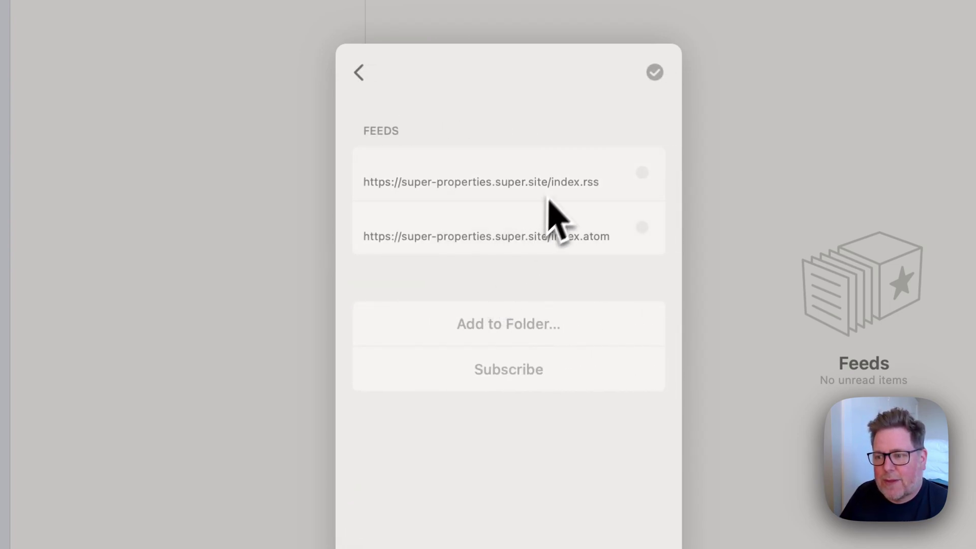
{"action": "left_click", "coordinate": [558, 182]}
{"action": "left_click", "coordinate": [512, 376]}
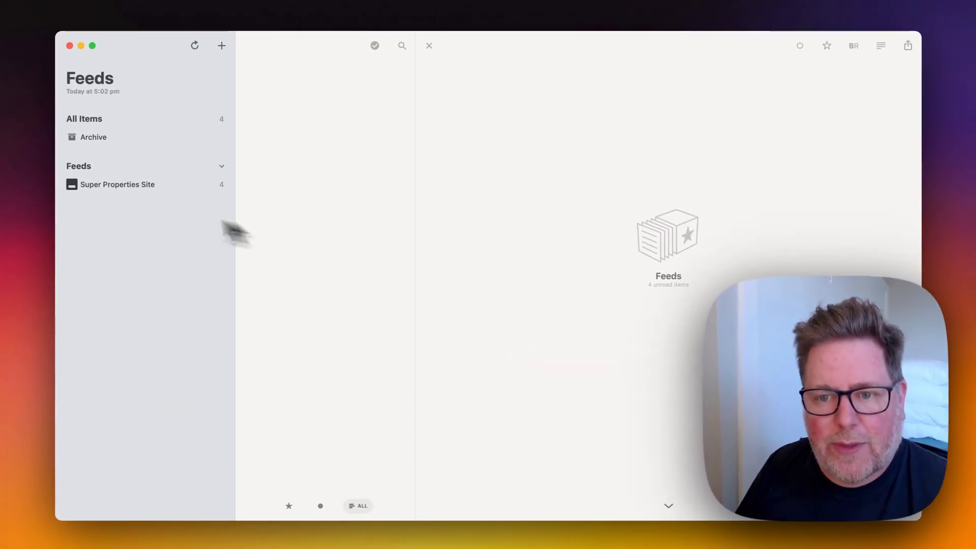
- Read the tractor article from the Super Properties Site feed, viewing its original web page
{"action": "left_click", "coordinate": [131, 186]}
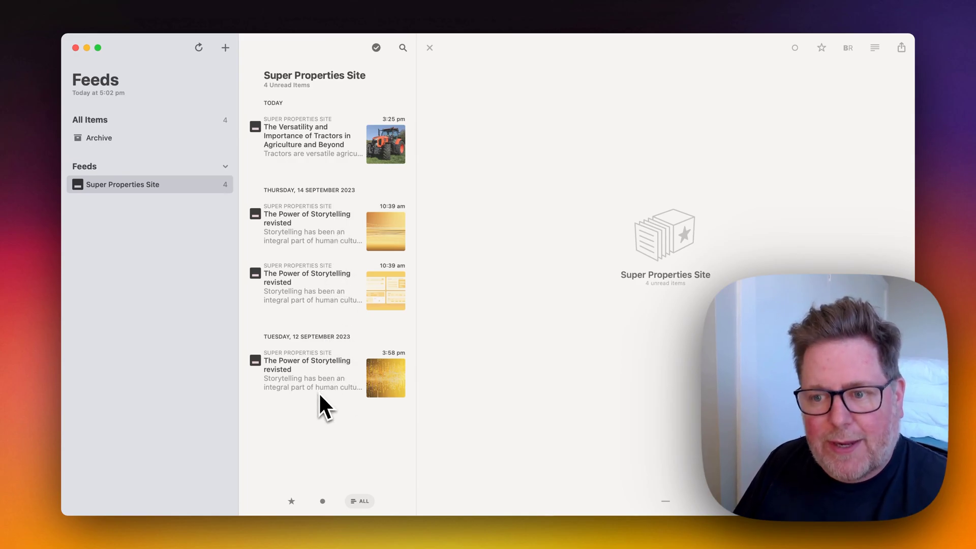
{"action": "left_click", "coordinate": [318, 160]}
{"action": "scroll", "coordinate": [627, 337], "scroll_direction": "down", "scroll_amount": 1}
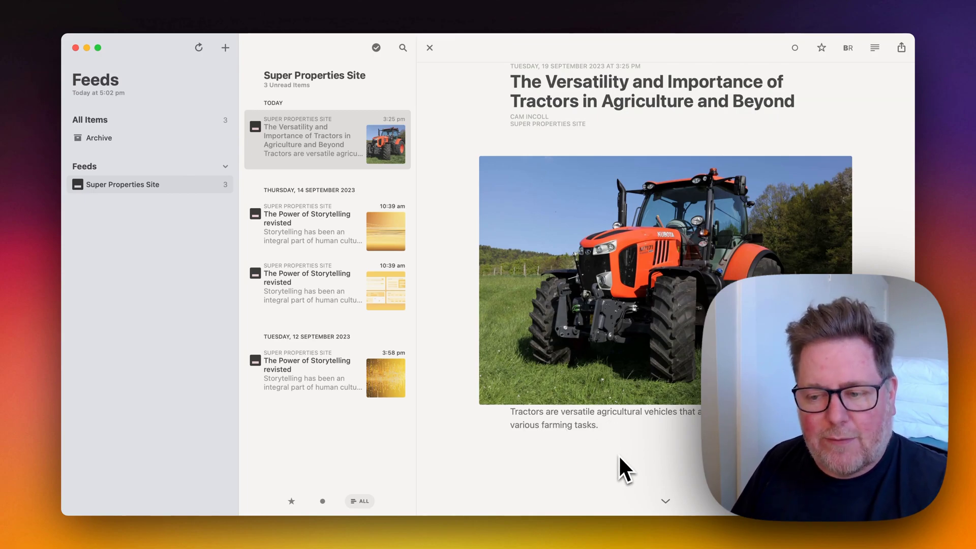
{"action": "left_click", "coordinate": [689, 113]}
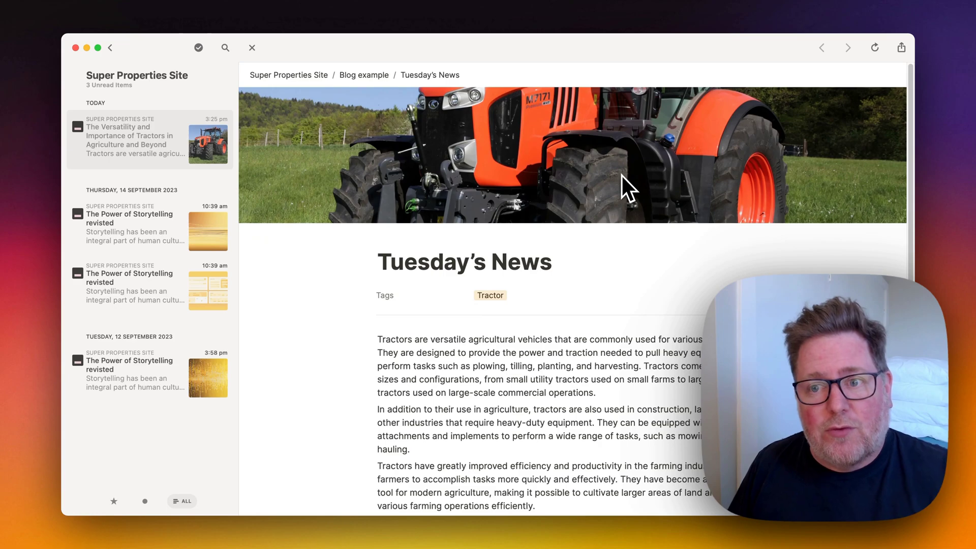
{"action": "left_click", "coordinate": [252, 47]}
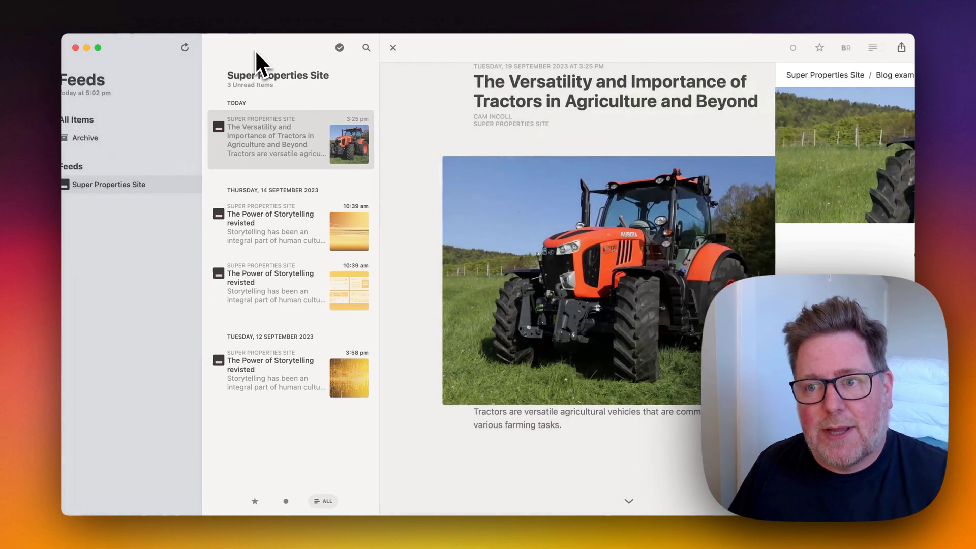